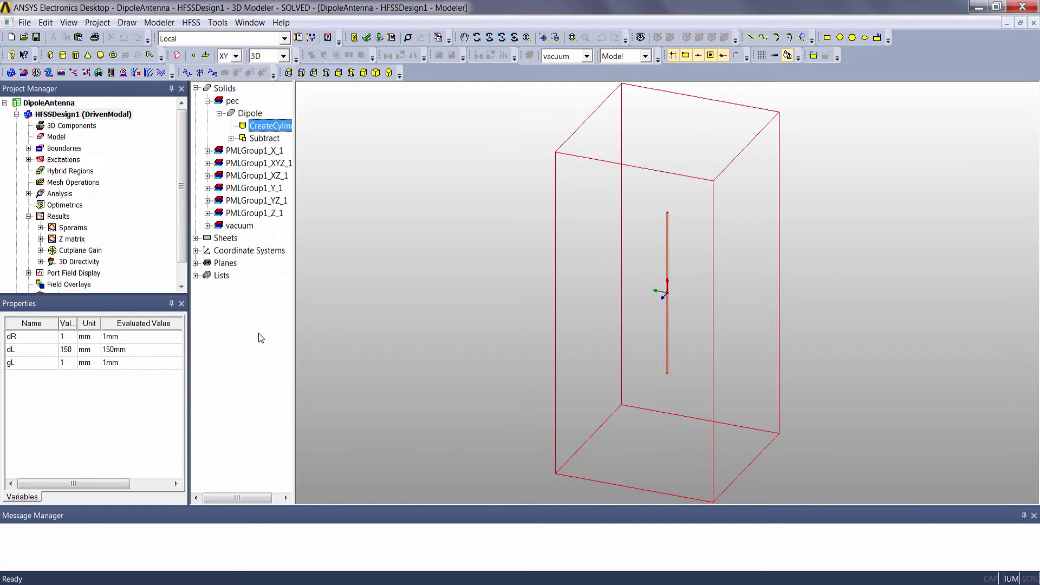
Read re and im Z(1,1) at 1 GHz in the Z matrix report, then reopen HFSSDesign1's 3D model
double_click(68, 228)
click(72, 221)
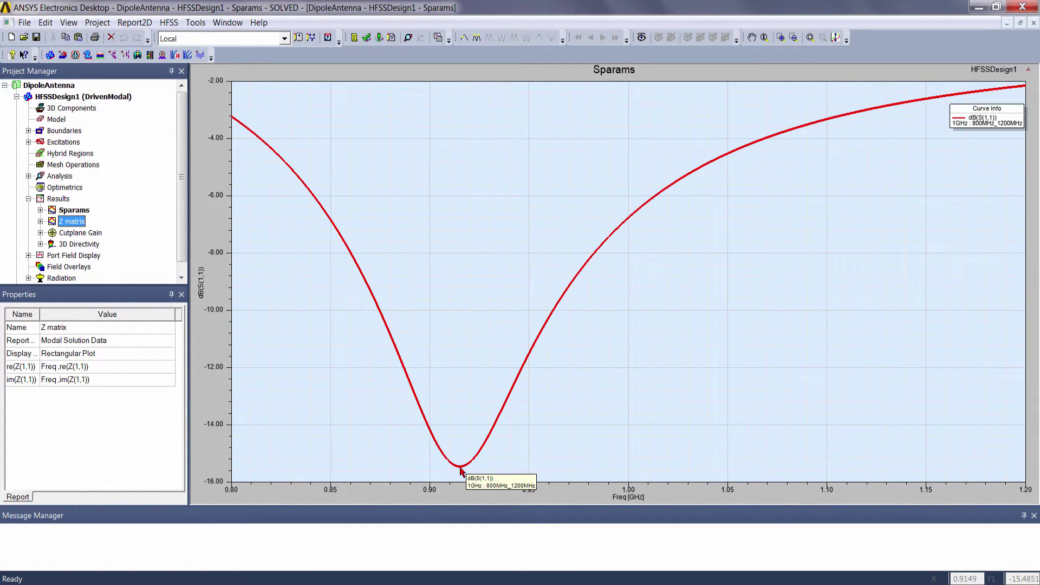
double_click(72, 222)
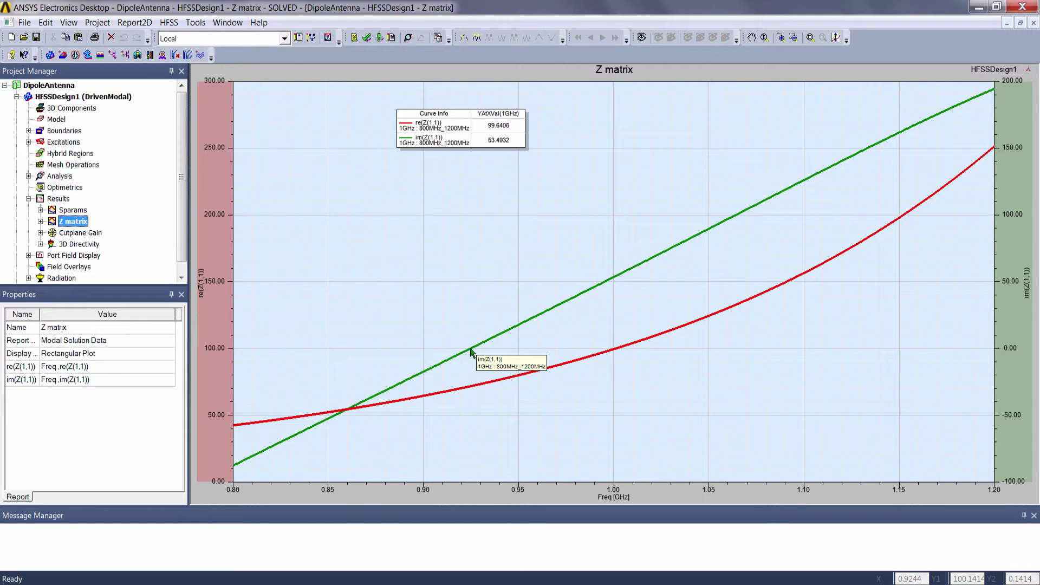
click(72, 97)
double_click(72, 100)
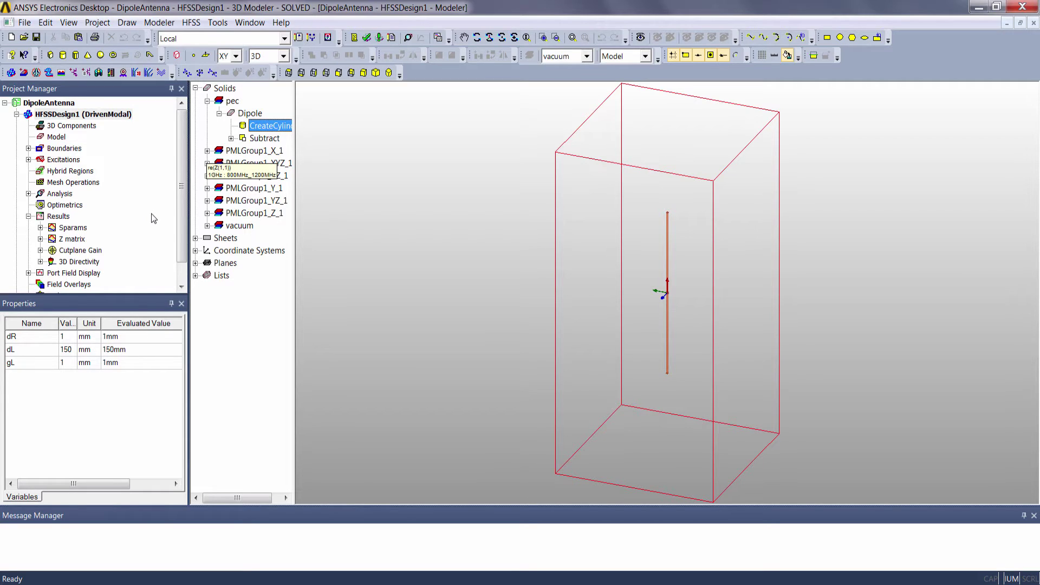
Enter 142 as the dL value in the Variables grid
double_click(67, 349)
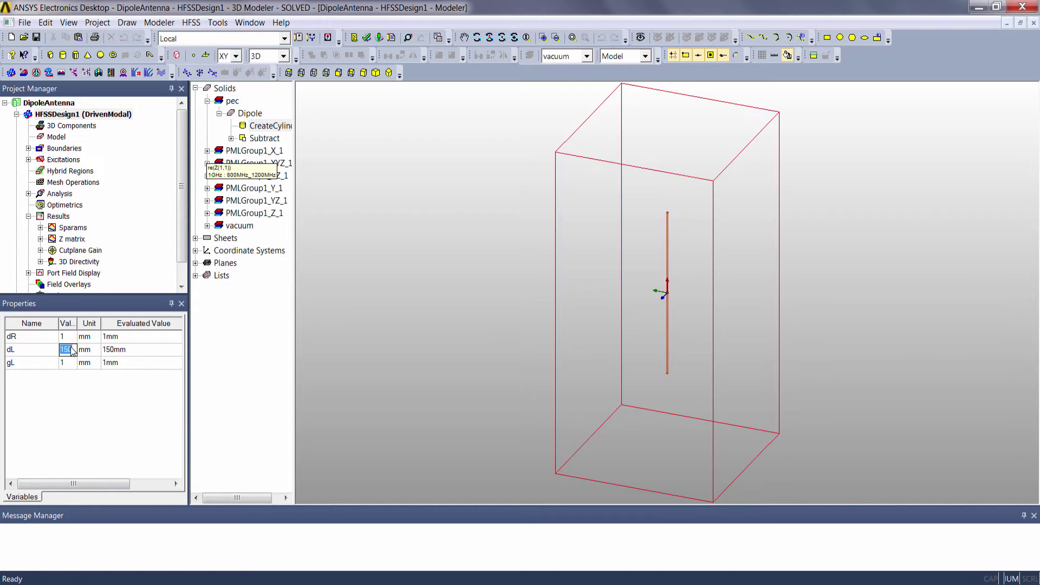
text(142)
key(Return)
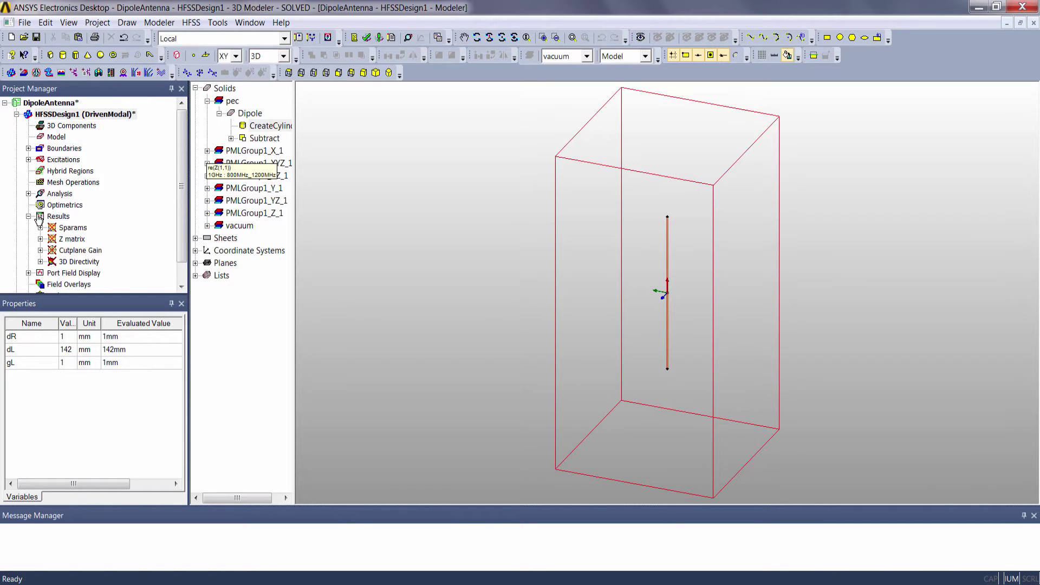
Run Analyze on the 1GHz setup under Analysis
click(28, 194)
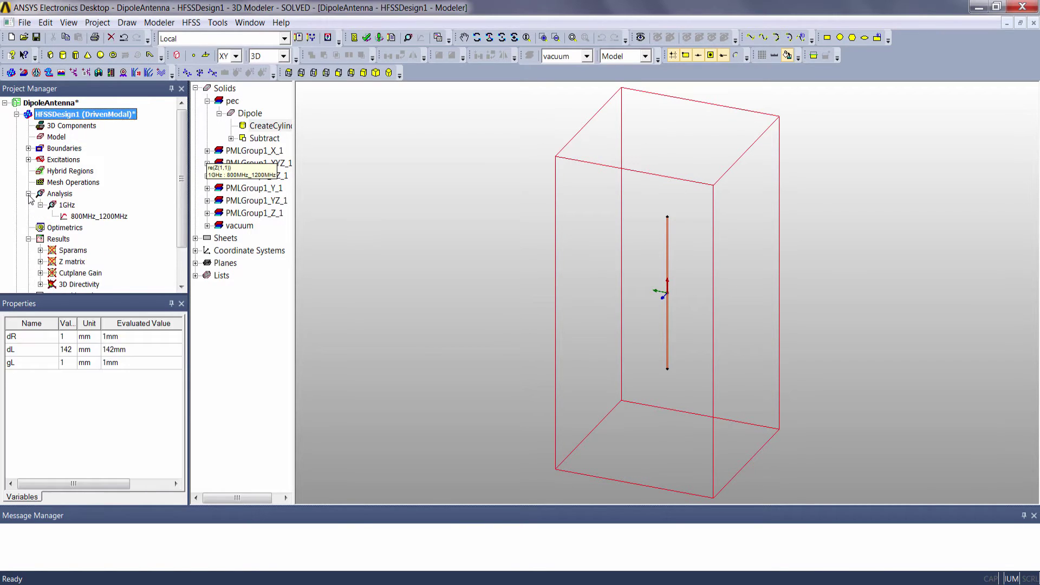
click(67, 205)
right_click(67, 205)
click(153, 320)
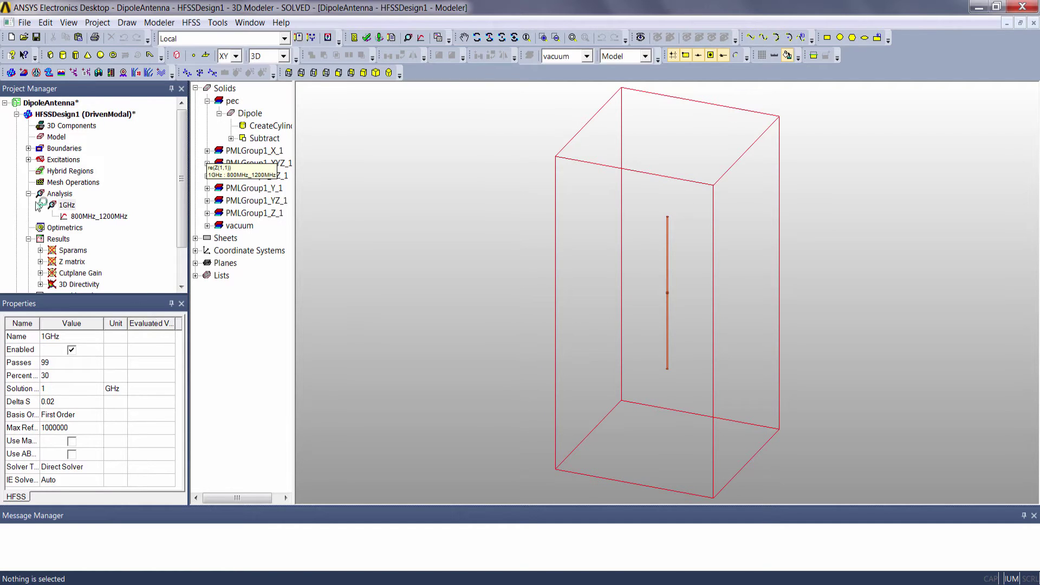
Open the Progress window from the View menu to follow the adaptive passes
click(69, 22)
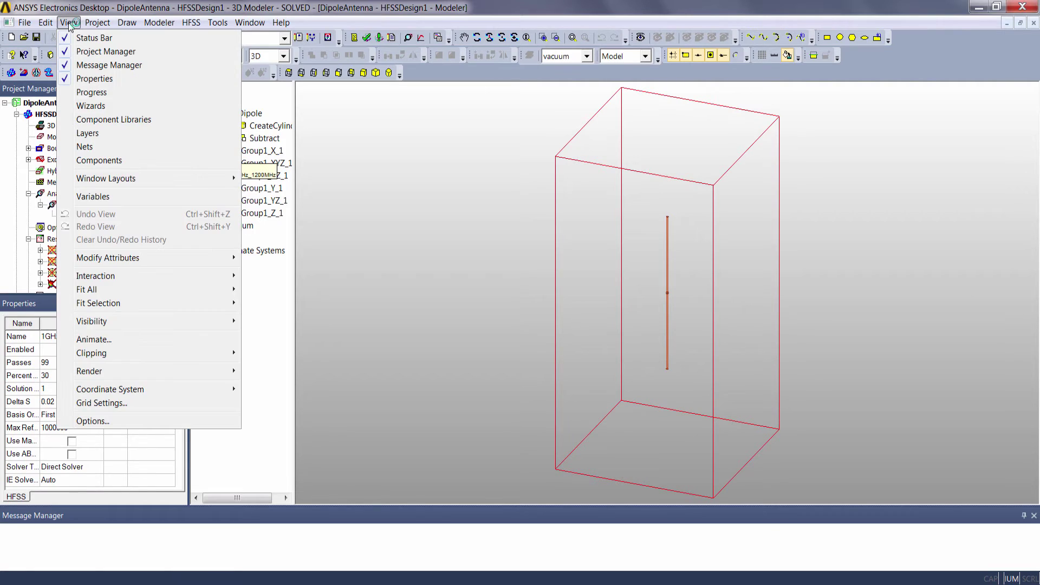
click(87, 93)
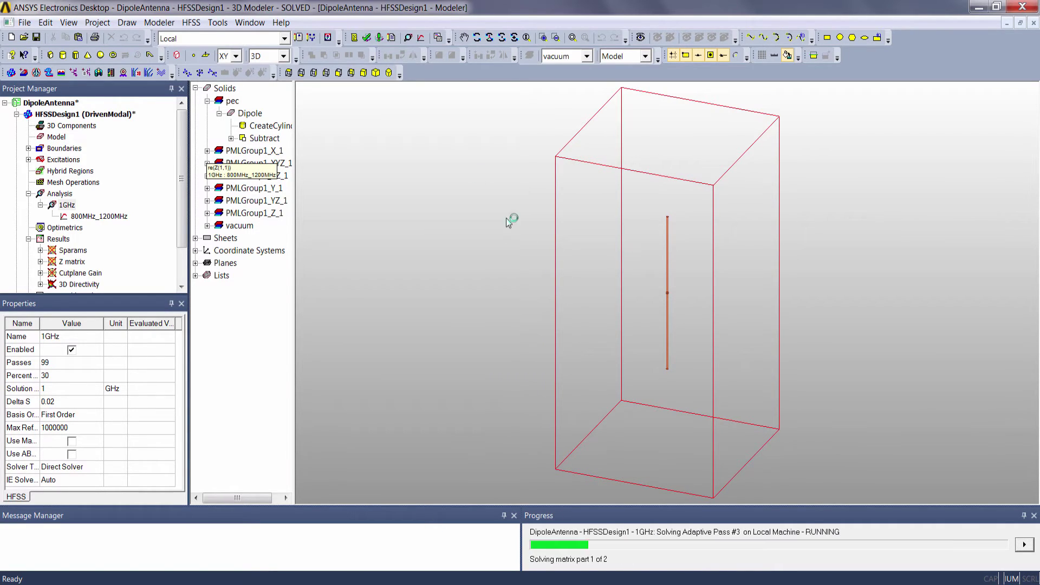
click(440, 41)
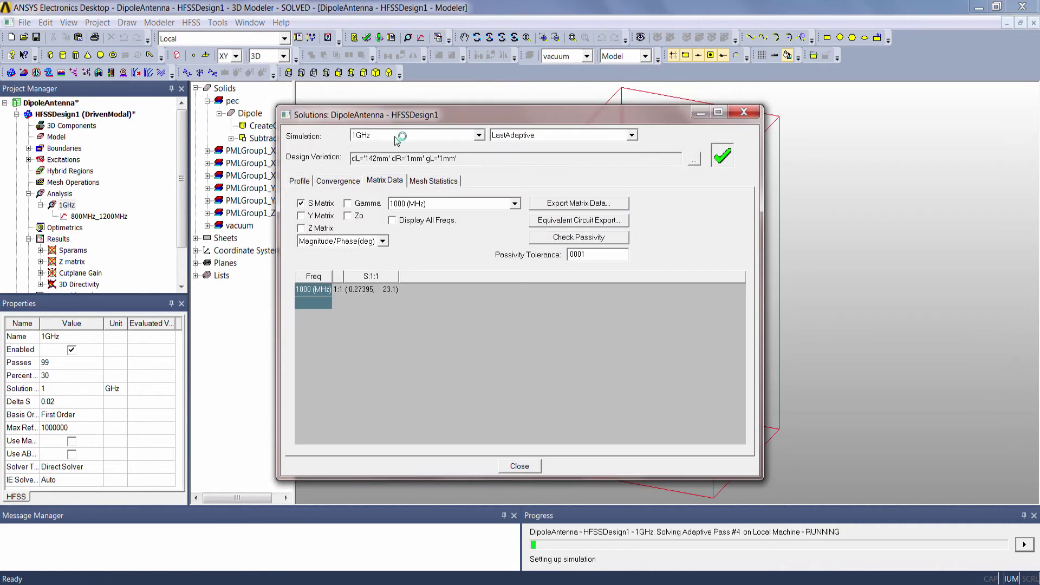
click(335, 182)
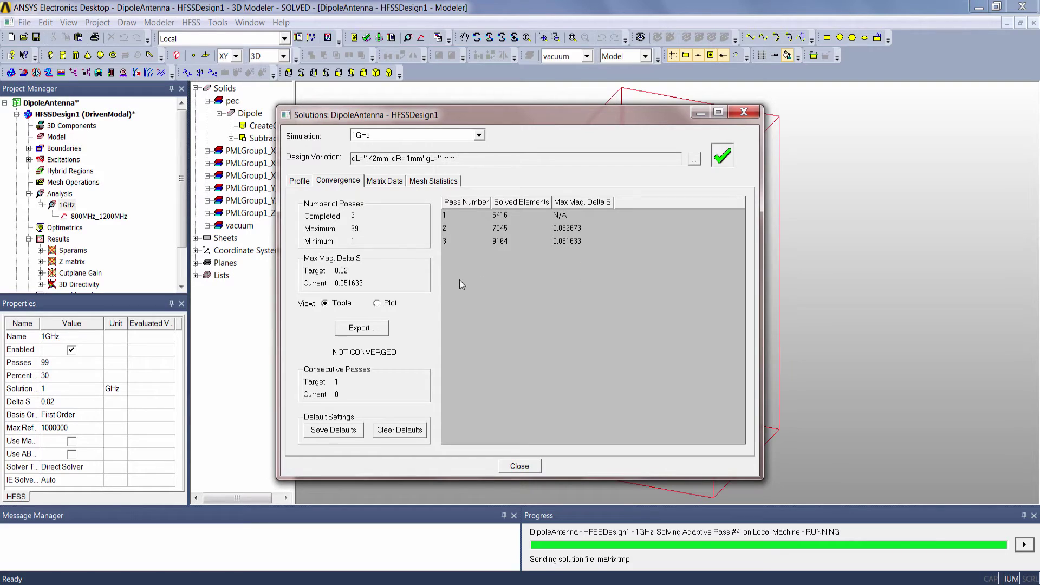
click(378, 303)
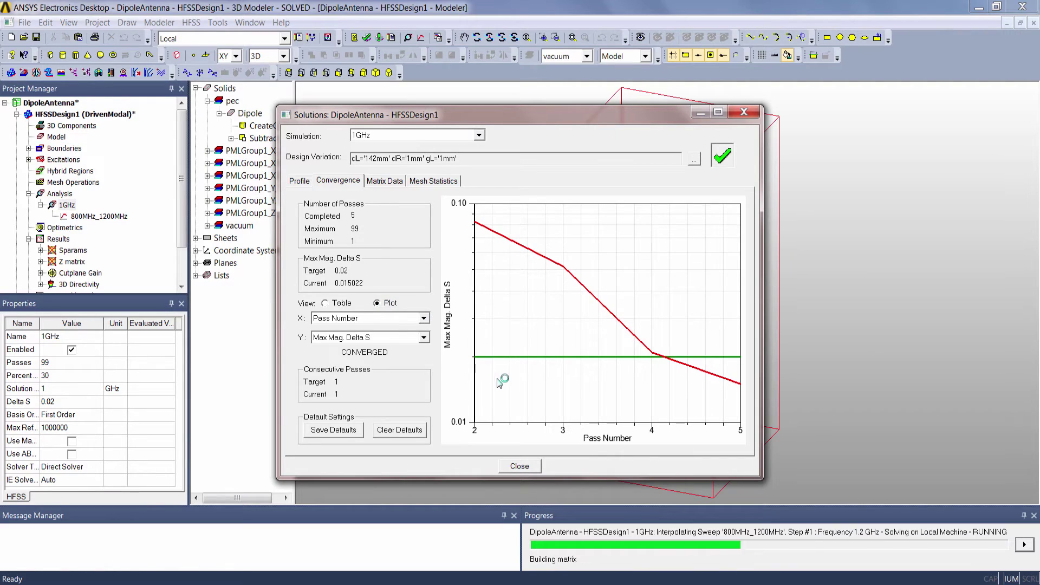
click(519, 466)
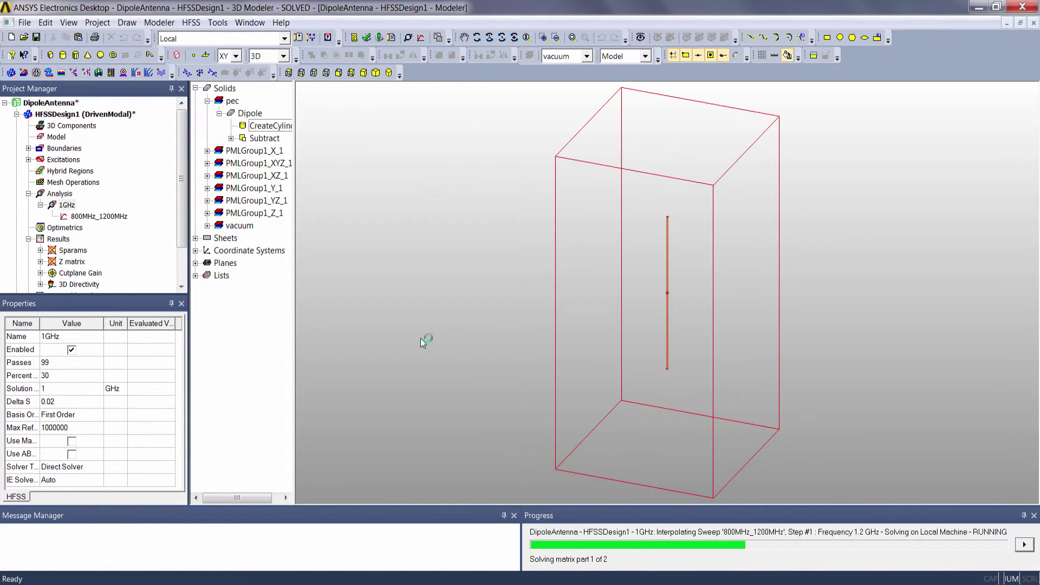
click(437, 38)
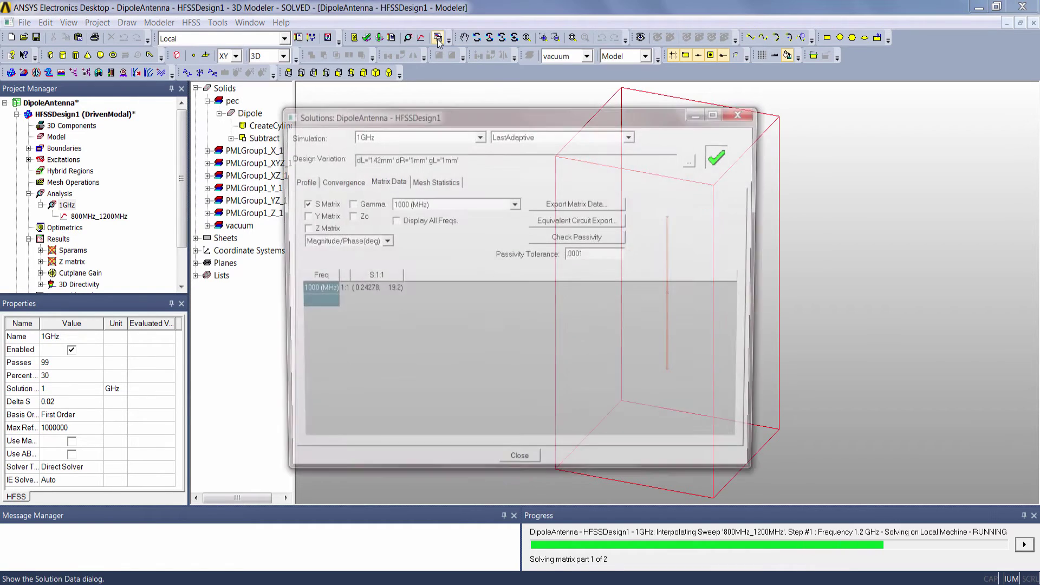
click(334, 182)
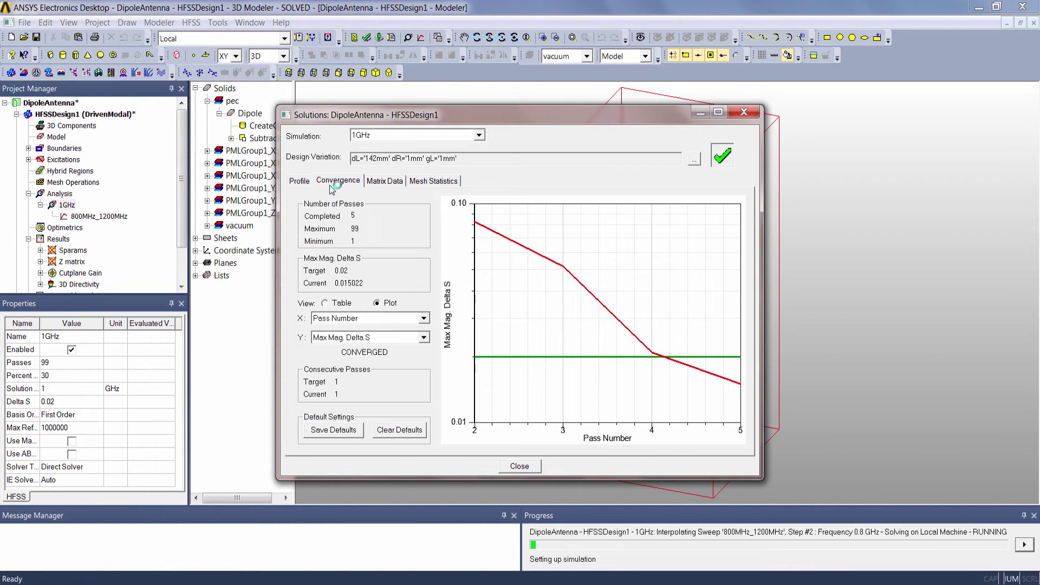
click(299, 183)
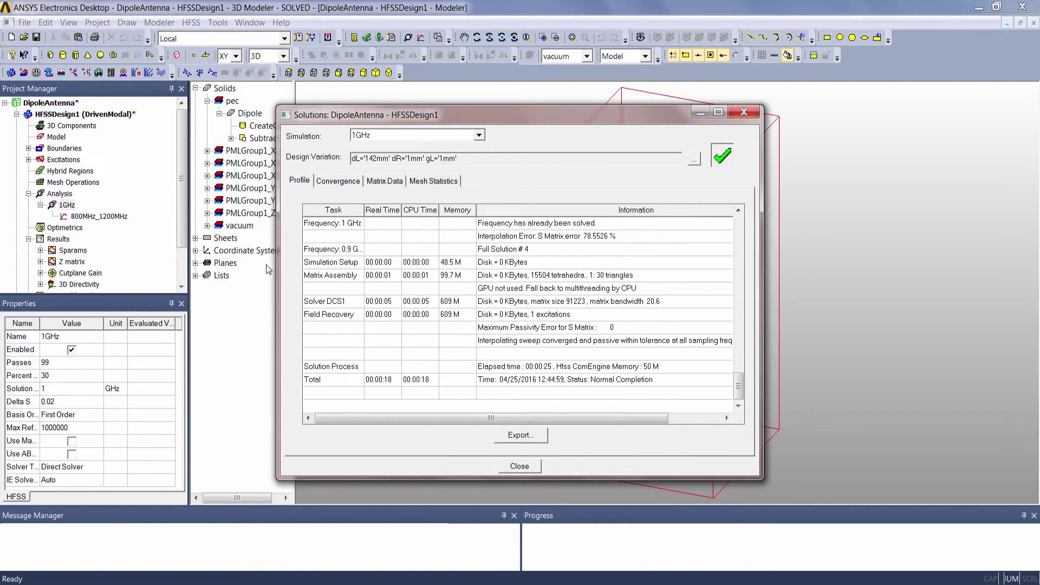
click(520, 467)
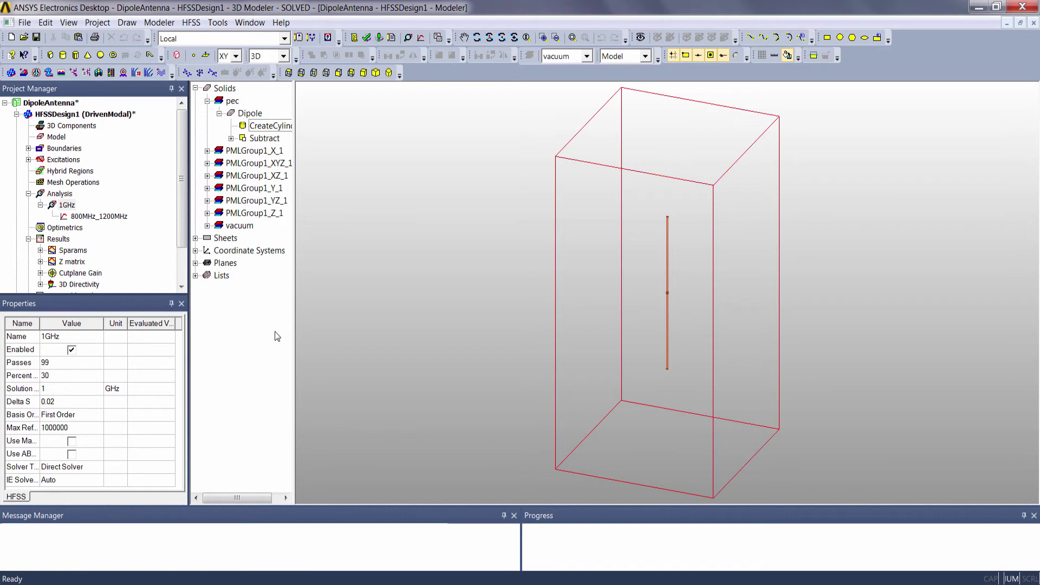
Check the re-solved Z matrix (re 78.3826, im 13.2792 at 1 GHz), then reopen HFSSDesign1's 3D model
double_click(74, 250)
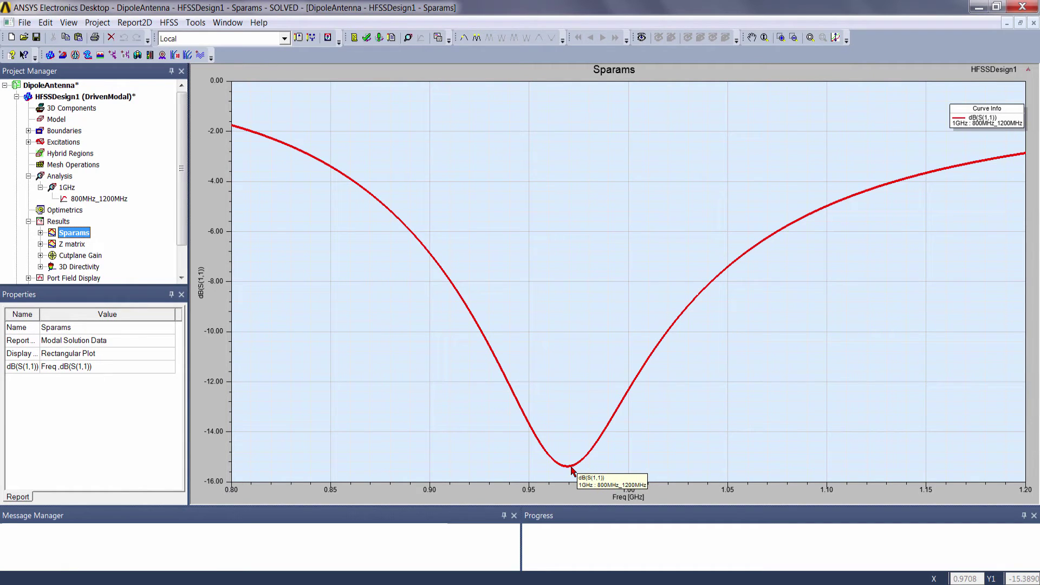
double_click(73, 245)
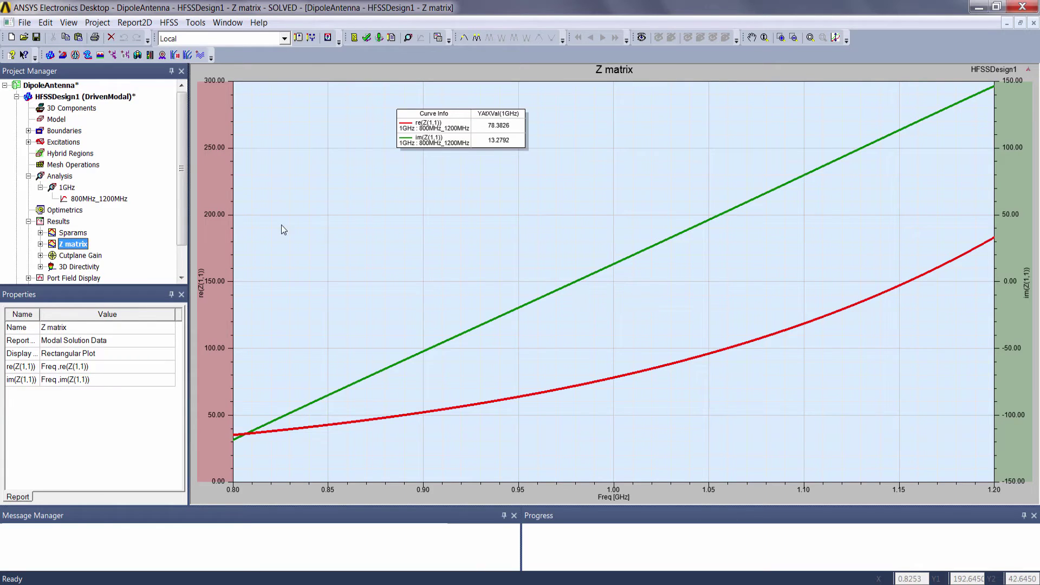
click(70, 98)
double_click(71, 97)
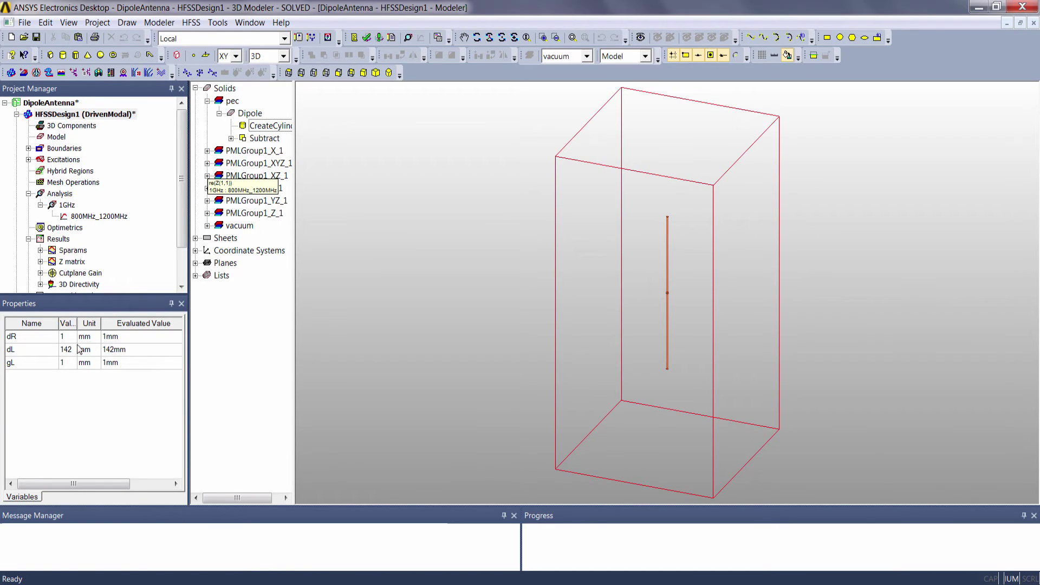
Change the dipole length dL from 142 mm to 139 mm
click(75, 349)
click(75, 349)
key(BackSpace)
key(BackSpace)
text(39)
key(Return)
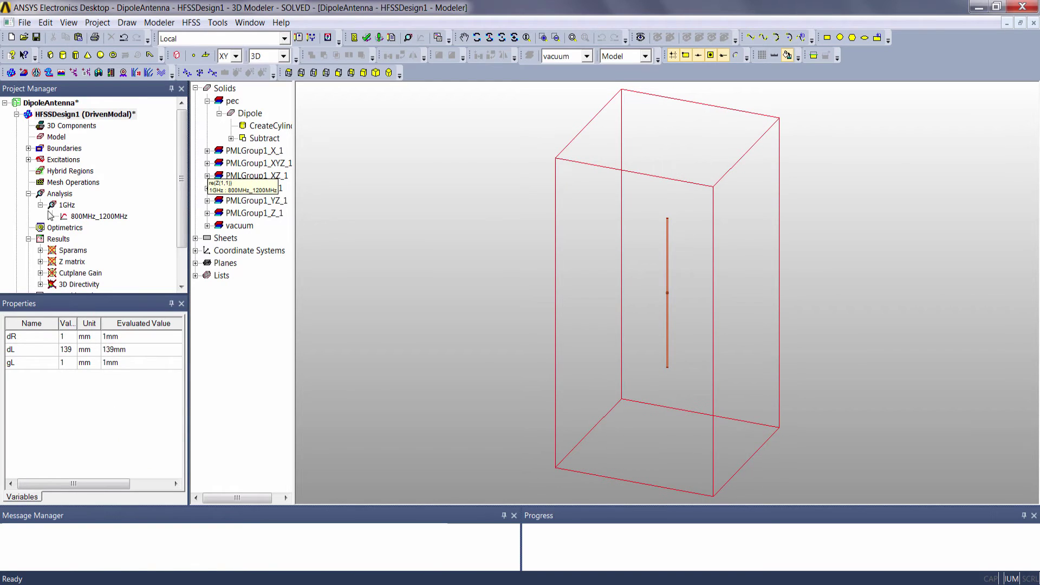
Re-run Analyze on the 1GHz setup with the shorter dipole
click(66, 205)
right_click(67, 202)
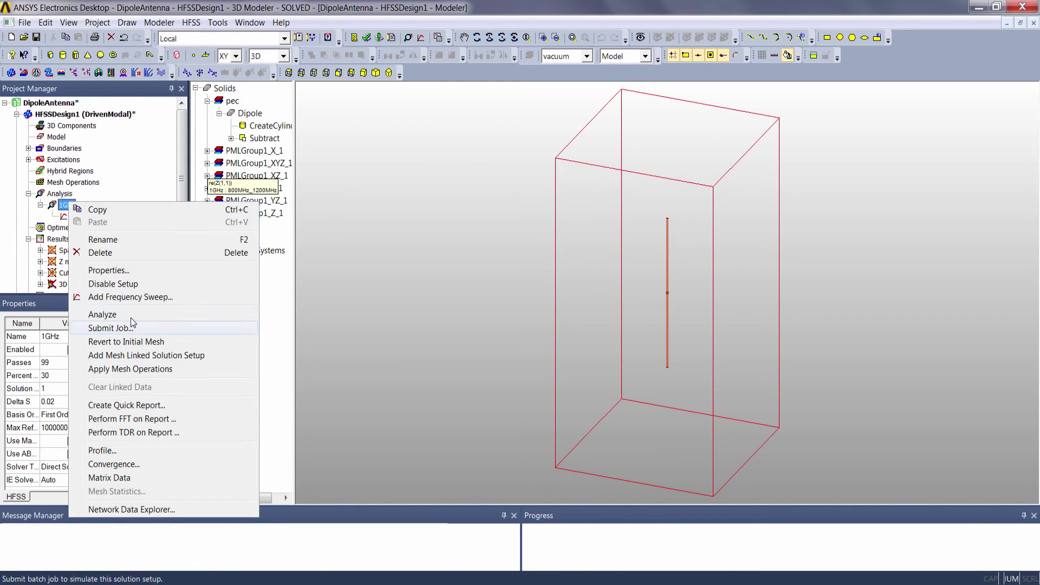
click(130, 315)
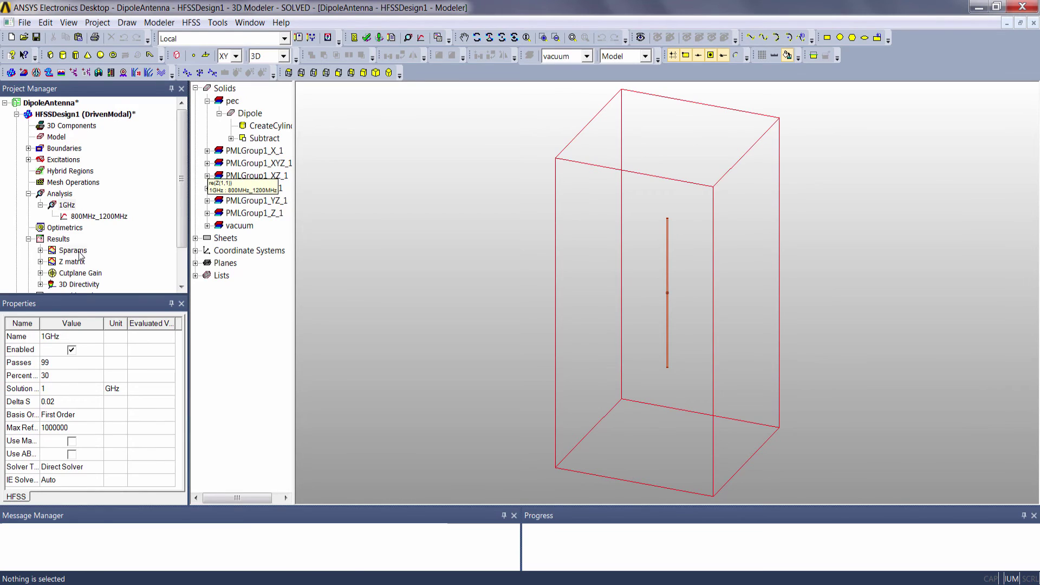
Check S11 and the Z matrix (re 71.9164, im -0.8696 at 1 GHz), then expand Excitations to port 1
double_click(75, 251)
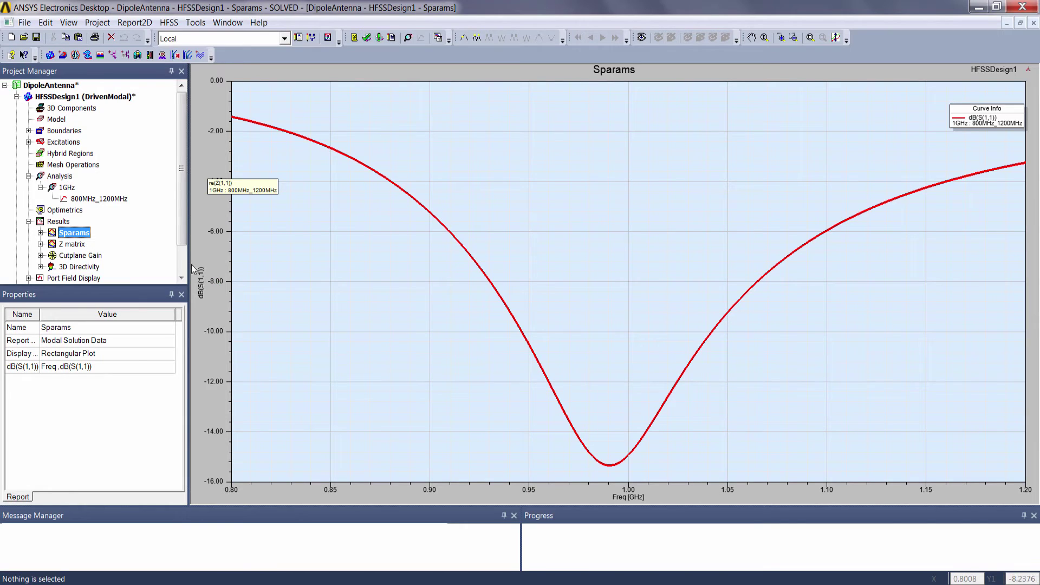
click(80, 244)
double_click(81, 247)
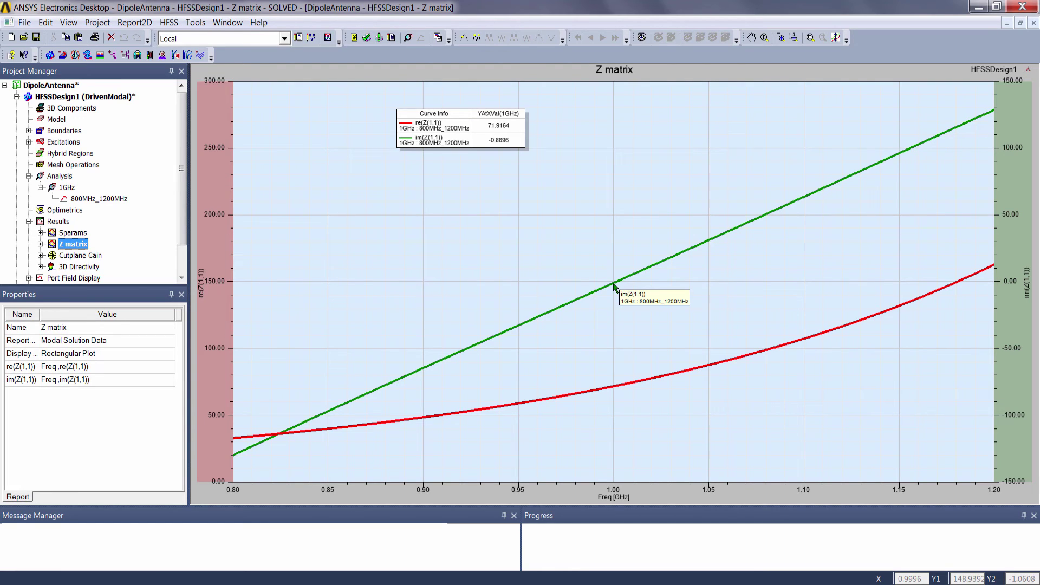
click(332, 214)
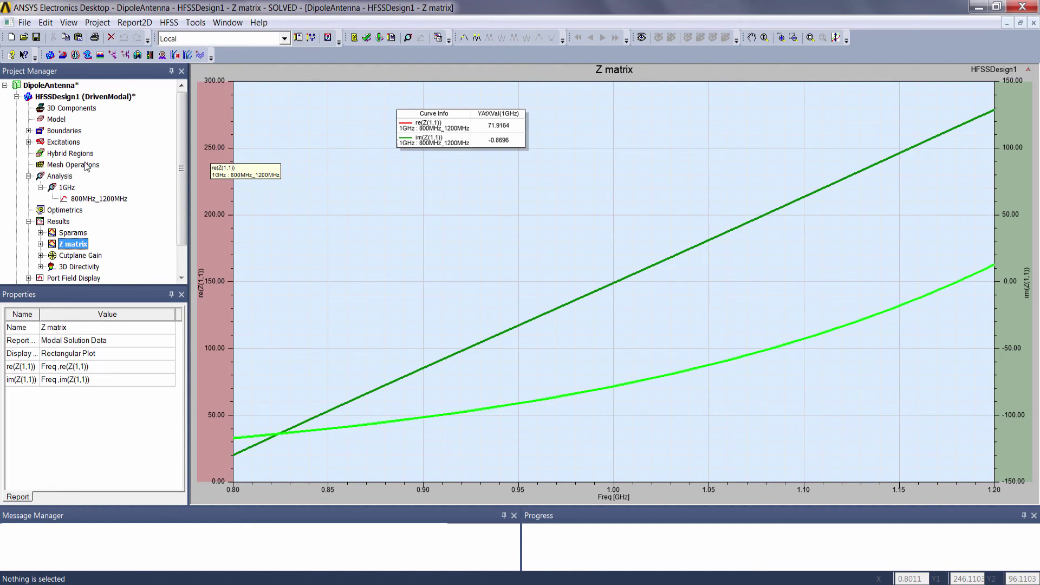
click(29, 142)
double_click(61, 154)
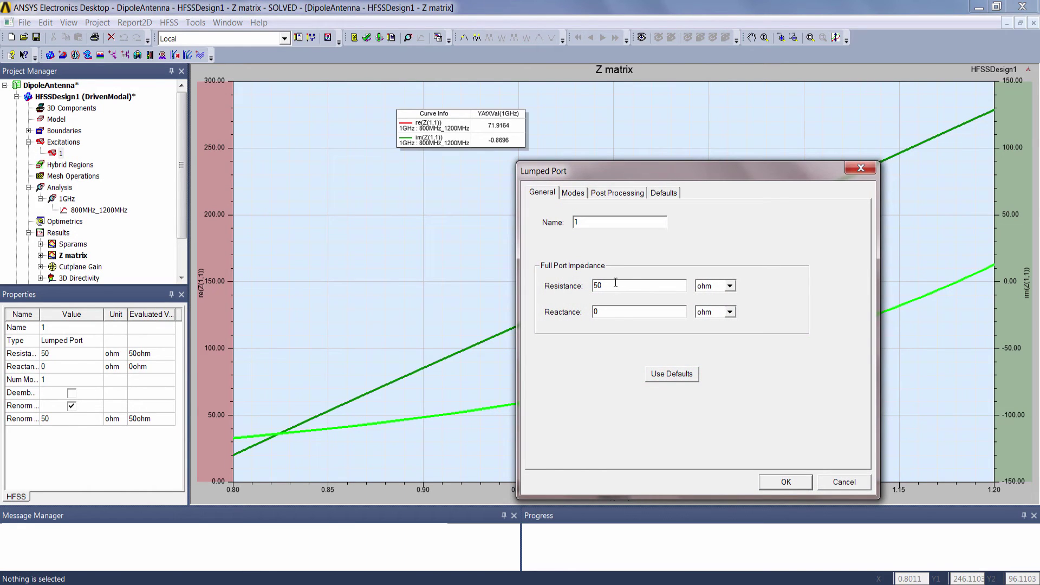
click(836, 483)
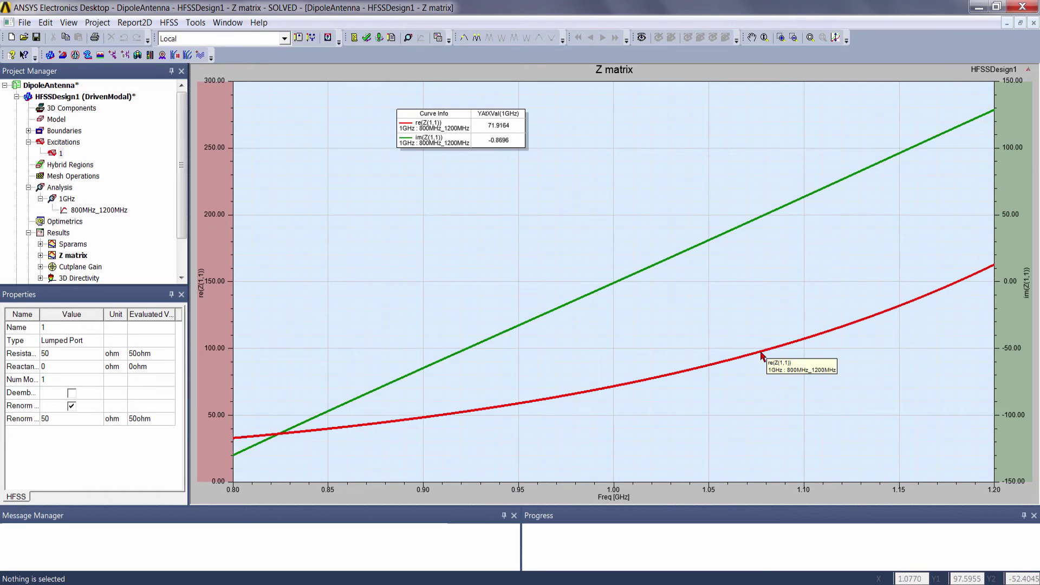
Add marker m1 on the re(Z(1,1)) curve at 1 GHz, reading 71.9164 ohm
right_click(594, 319)
mouse_move(683, 325)
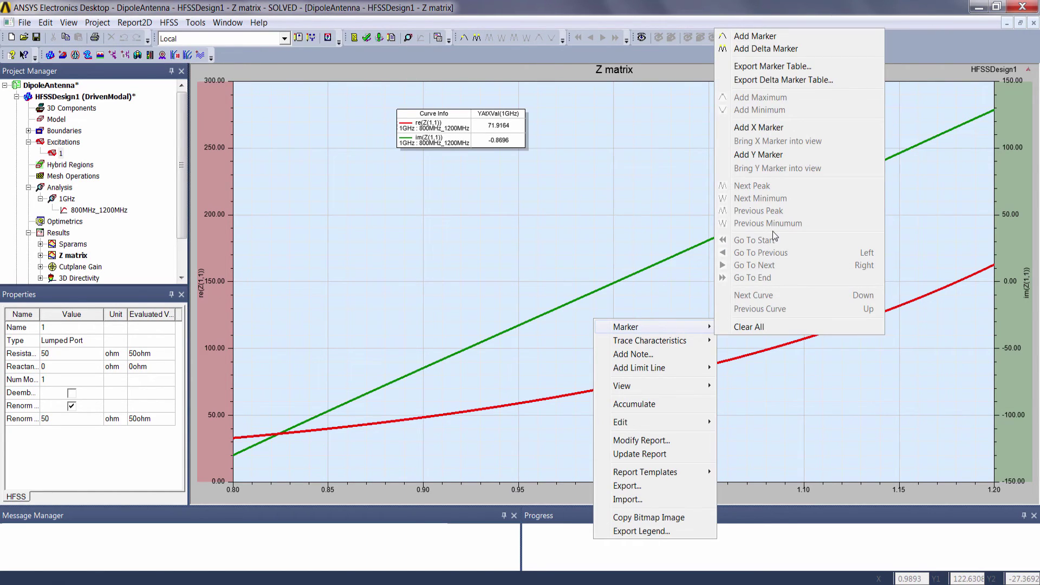
click(776, 37)
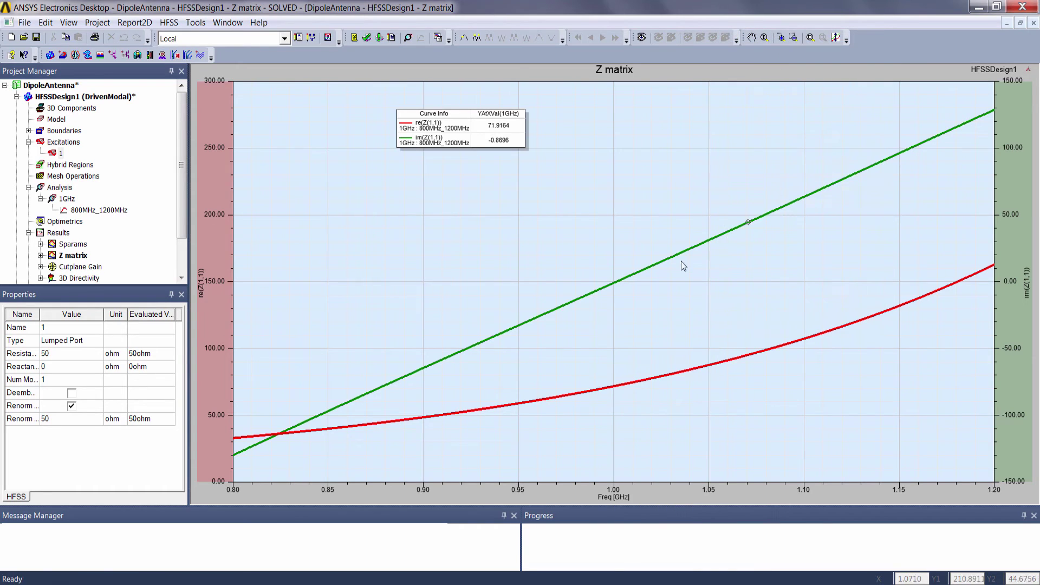
click(616, 395)
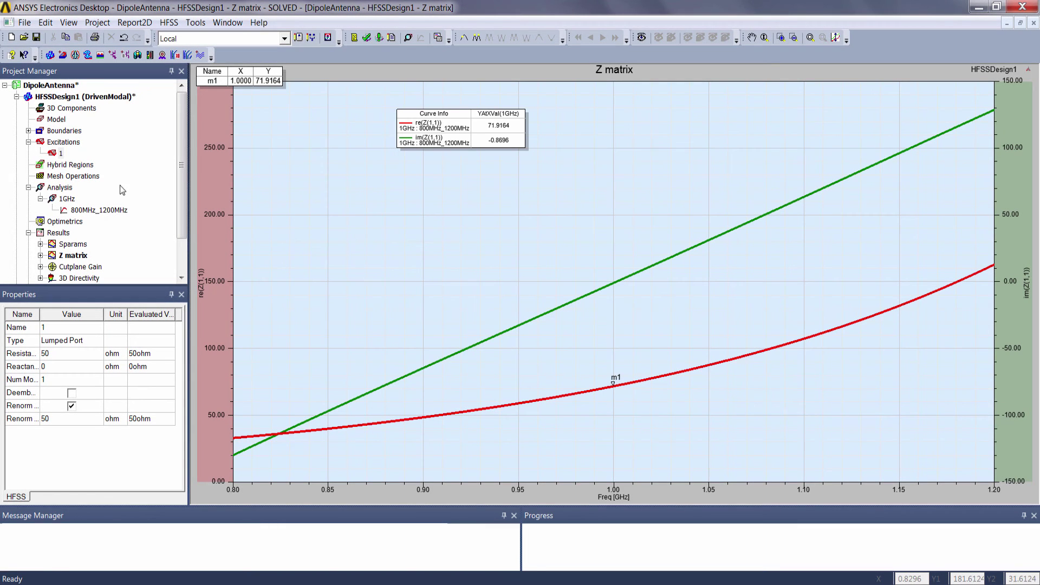
Set port 1's Full Port Impedance to 72 ohm on the Post Processing tab
double_click(60, 153)
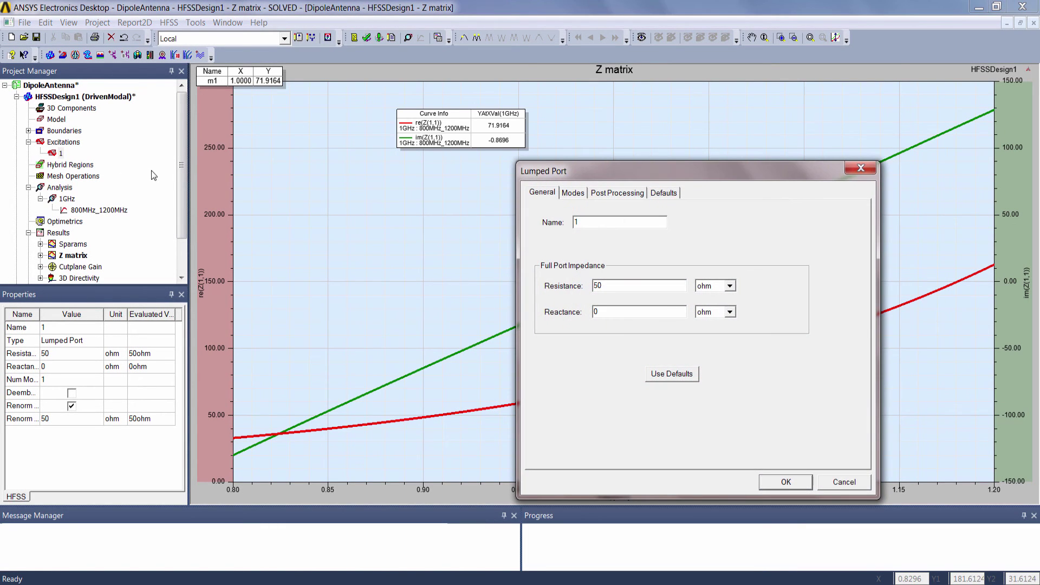
click(622, 196)
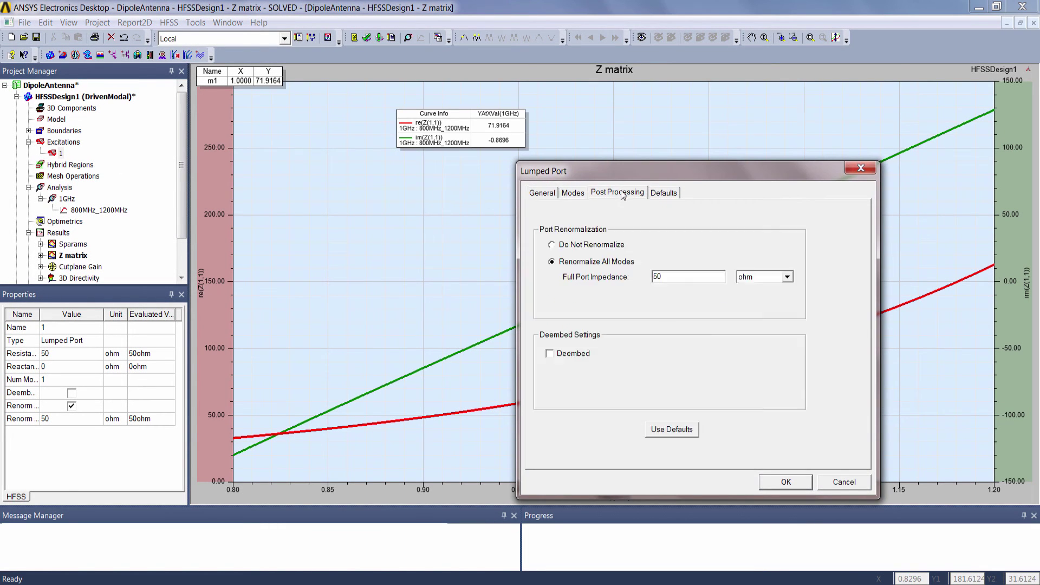
double_click(664, 277)
text(72)
click(786, 482)
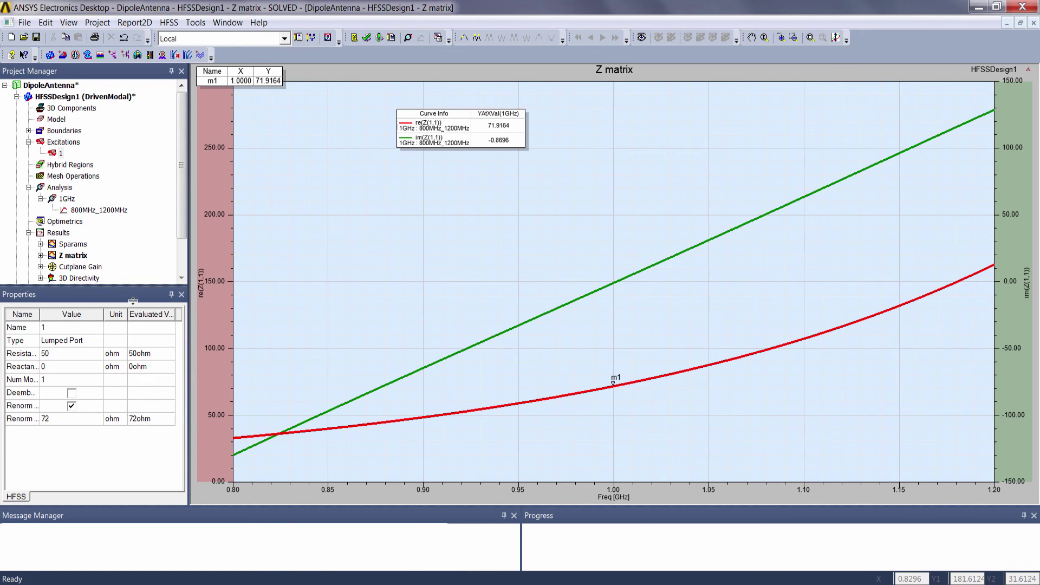
Enlarge the project tree and open the Sparams report showing S11 at about -53 dB at 1 GHz
drag(132, 306, 131, 342)
double_click(74, 244)
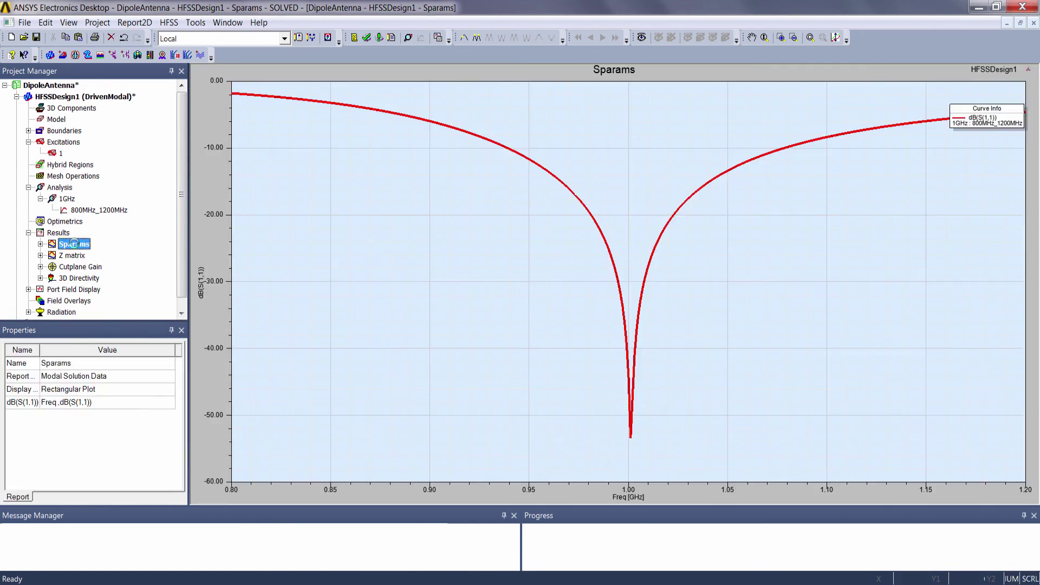